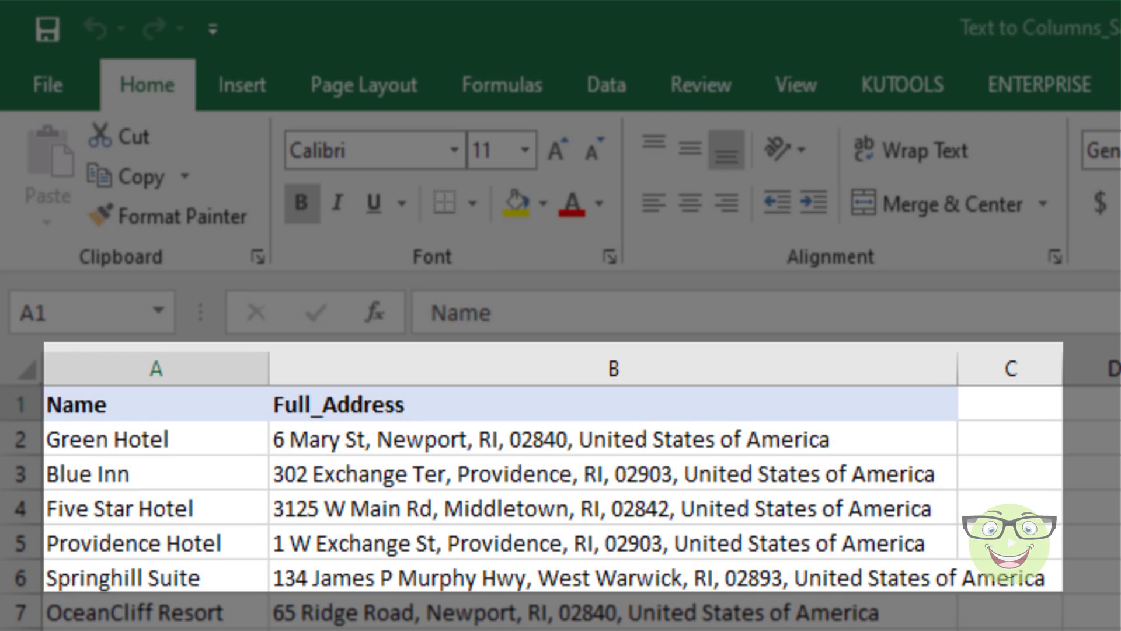
Begin a Text to Columns conversion of the Full_Address column as delimited data, with comma instead of tab as the only delimiter
{"action": "left_click", "coordinate": [901, 401]}
{"action": "left_click", "coordinate": [899, 400]}
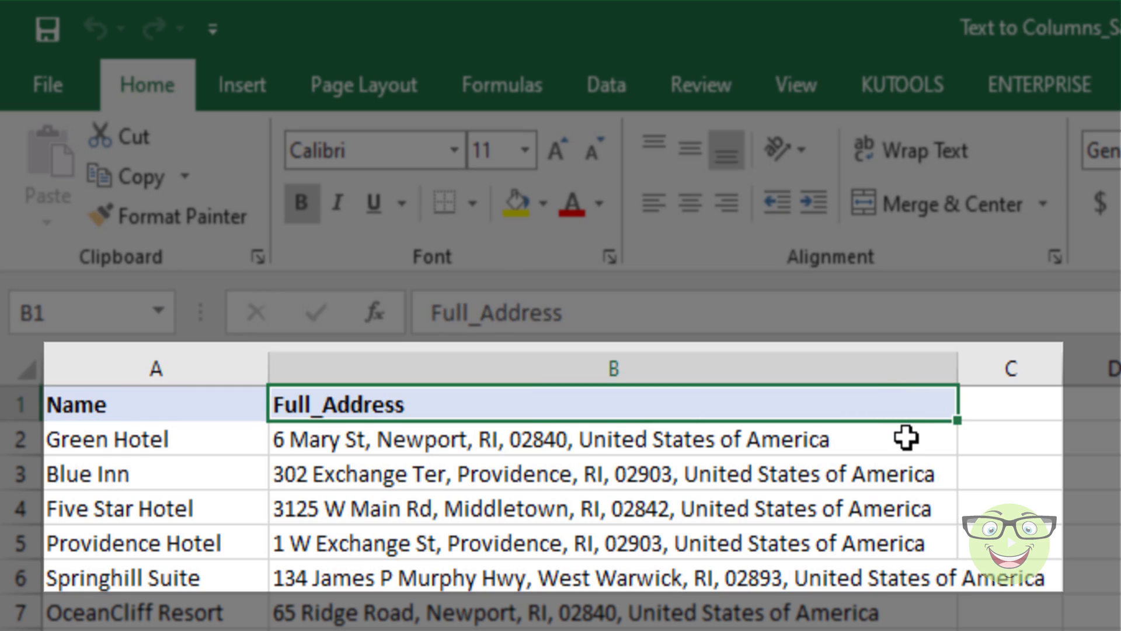
{"action": "left_click", "coordinate": [906, 438]}
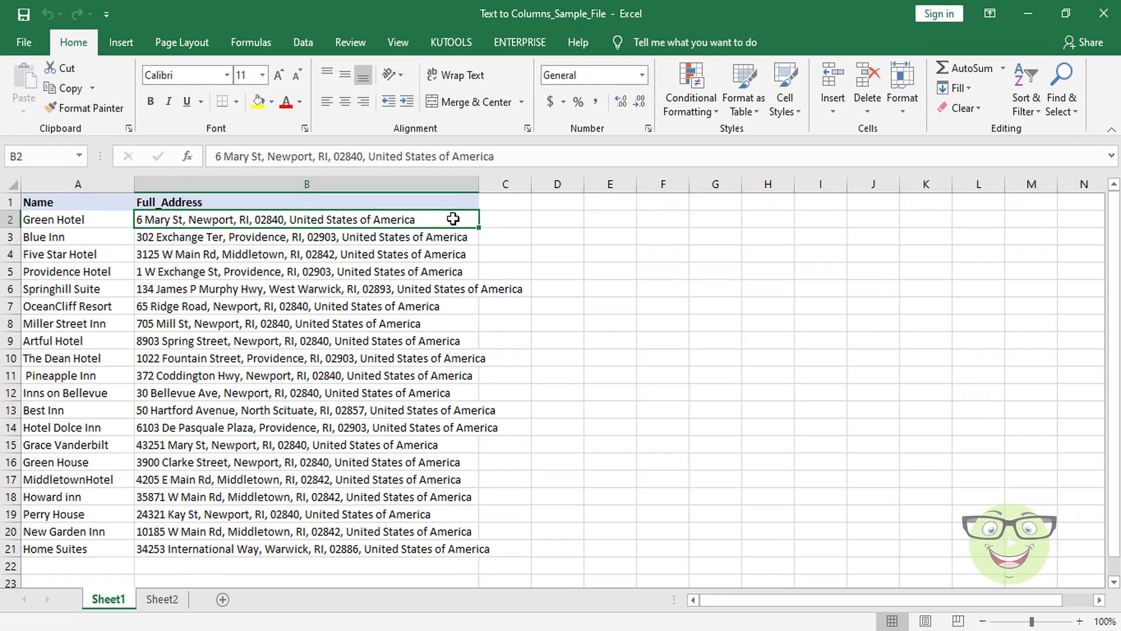
{"action": "left_click", "coordinate": [437, 182]}
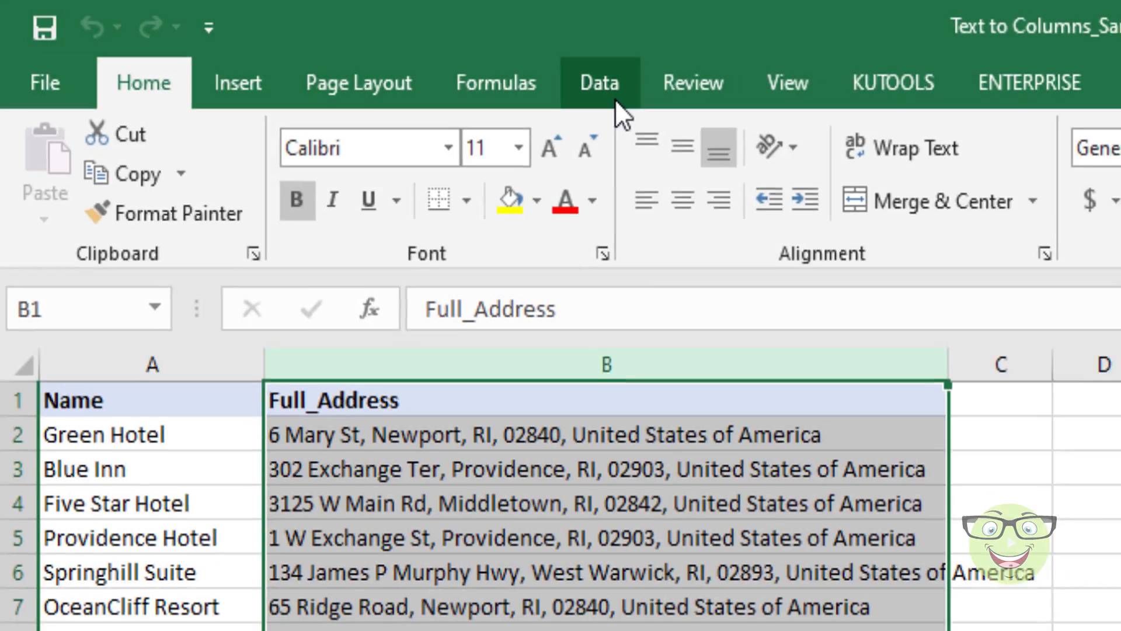
{"action": "left_click", "coordinate": [614, 98]}
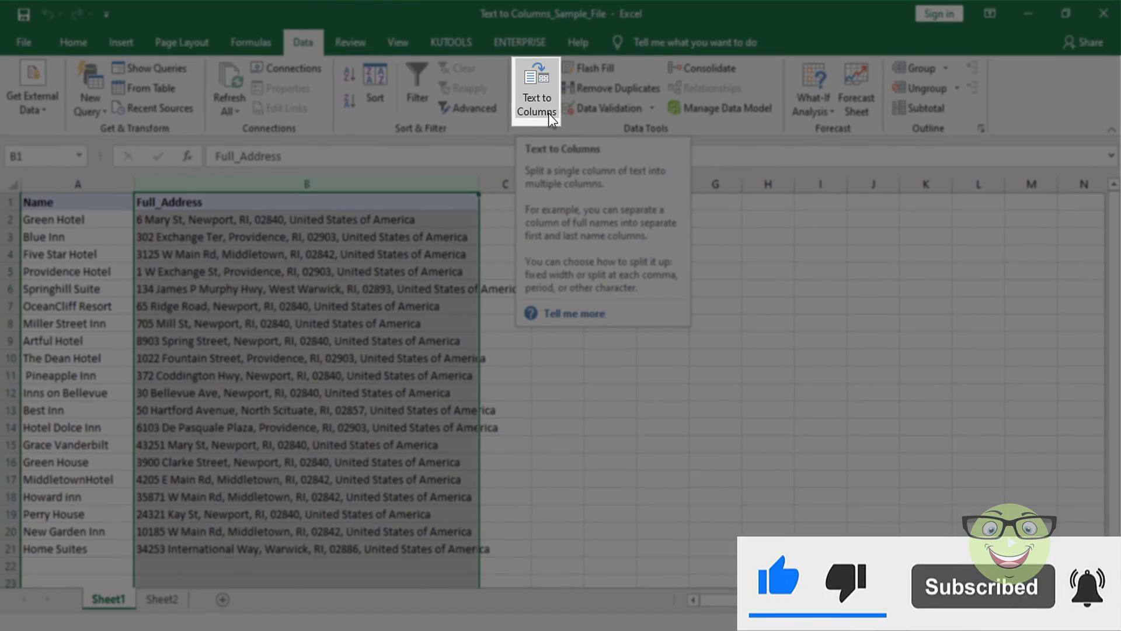
{"action": "left_click", "coordinate": [548, 113]}
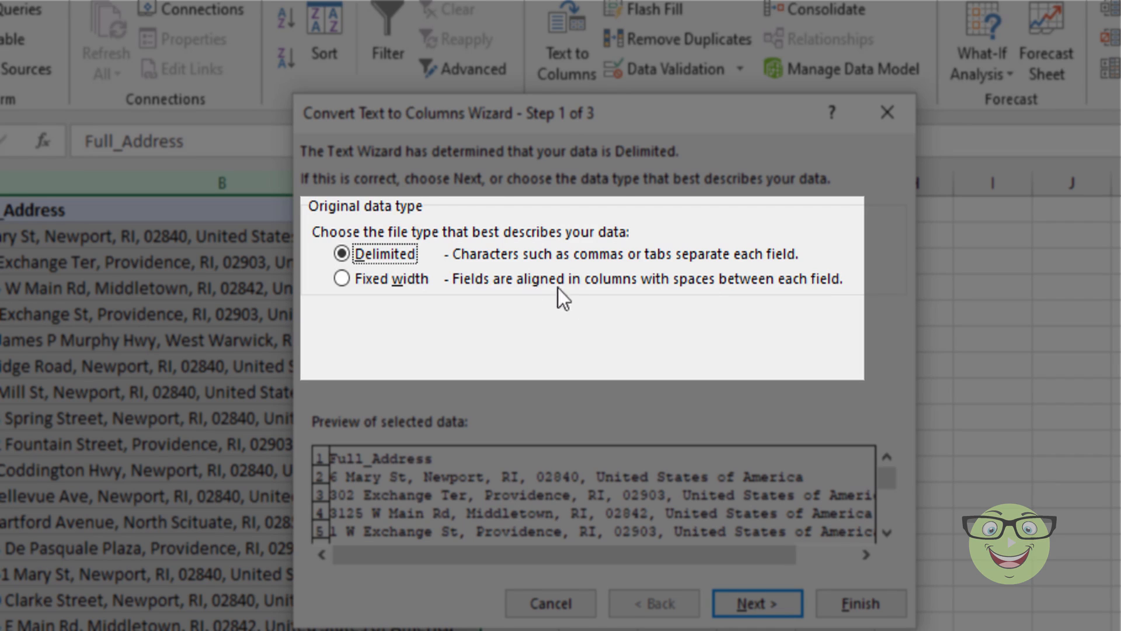
{"action": "left_click", "coordinate": [791, 613]}
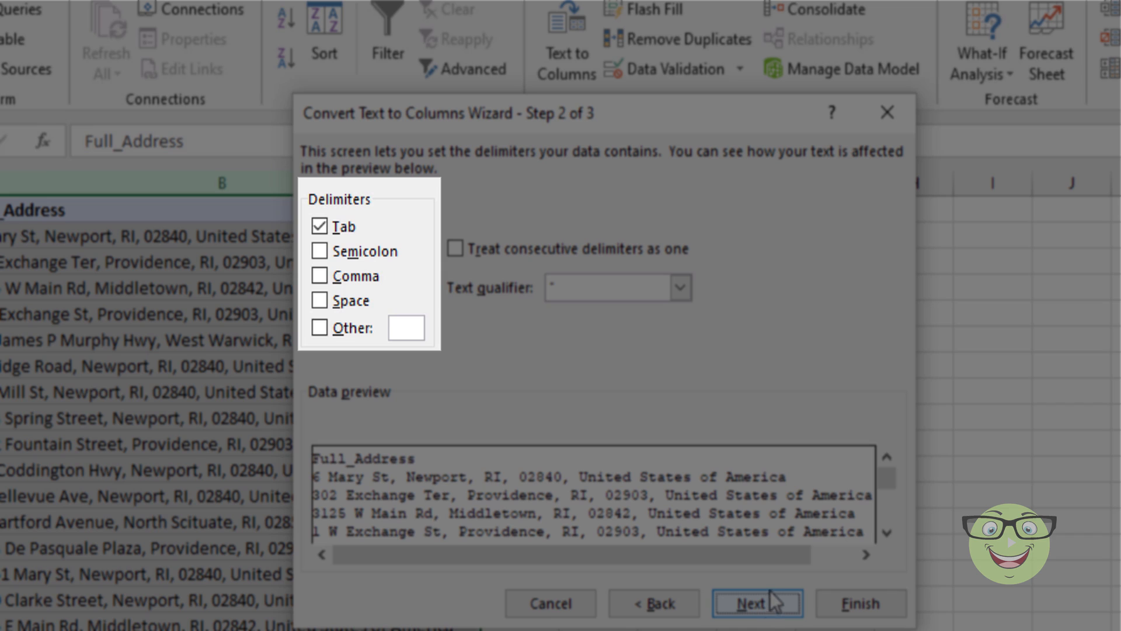
{"action": "left_click", "coordinate": [323, 229]}
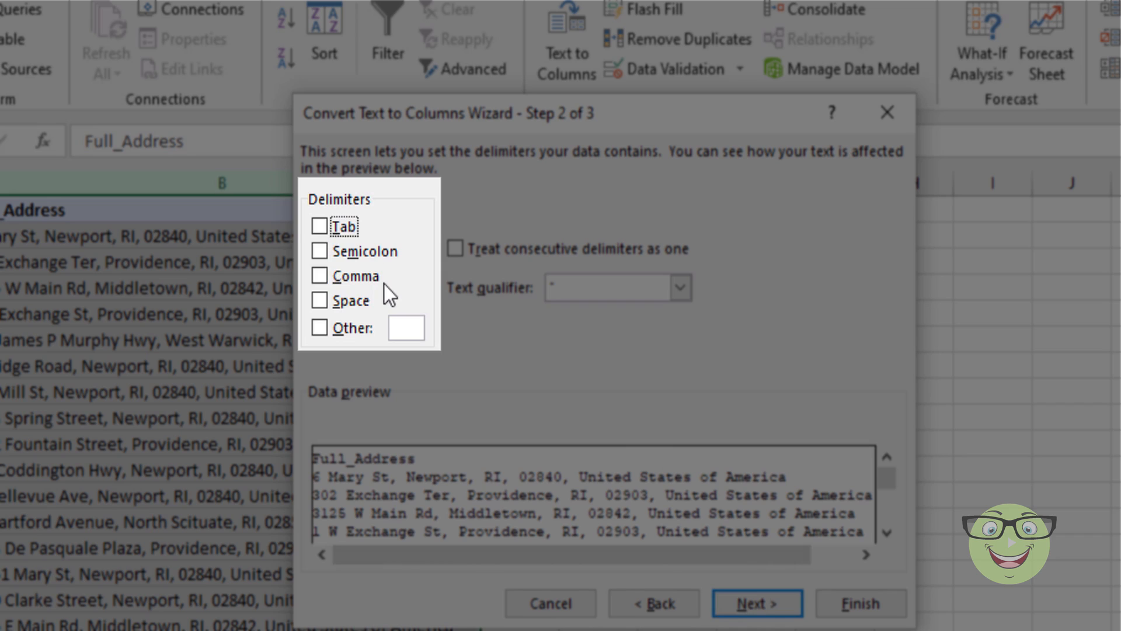
{"action": "left_click", "coordinate": [319, 278]}
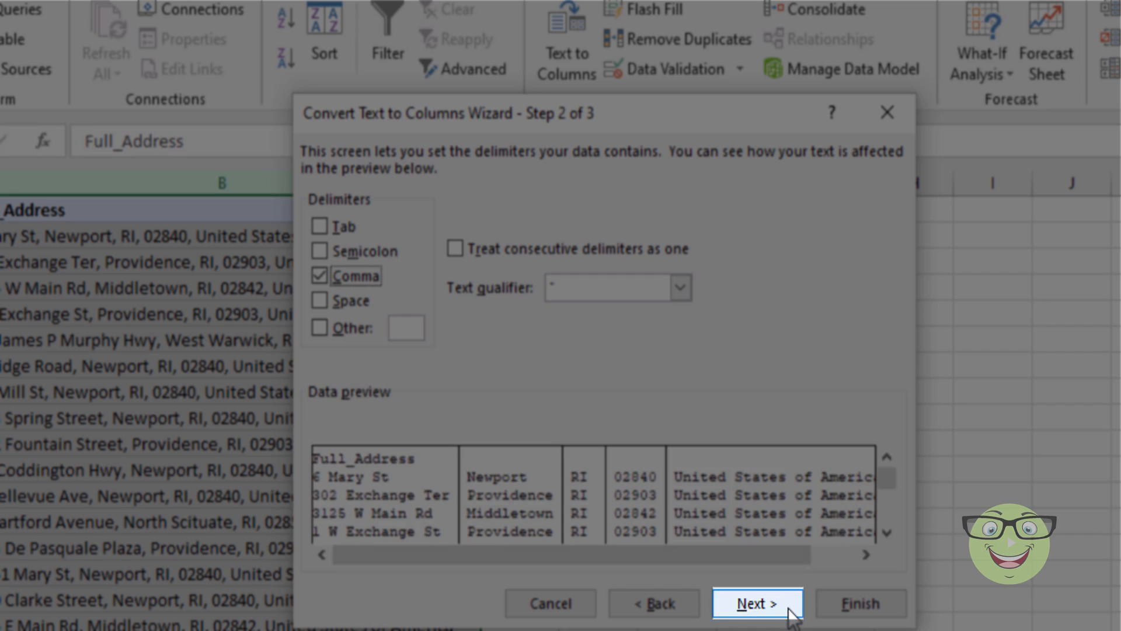
Set the destination of the split address data to cell C1 and complete the conversion
{"action": "left_click", "coordinate": [757, 603]}
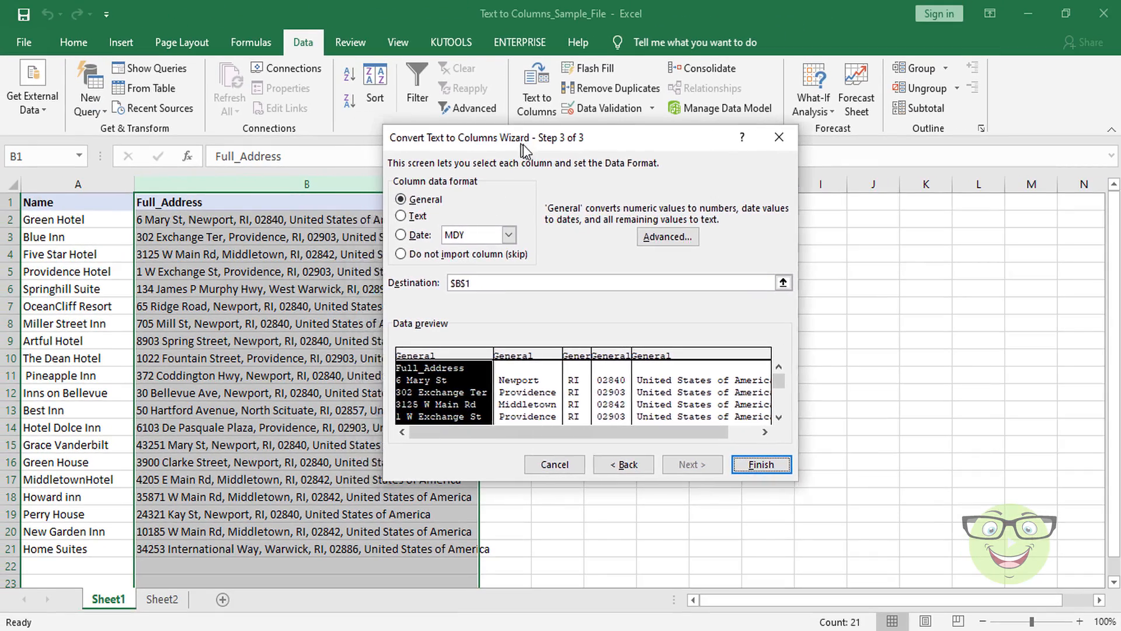
{"action": "left_click_drag", "start_coordinate": [523, 149], "coordinate": [677, 171]}
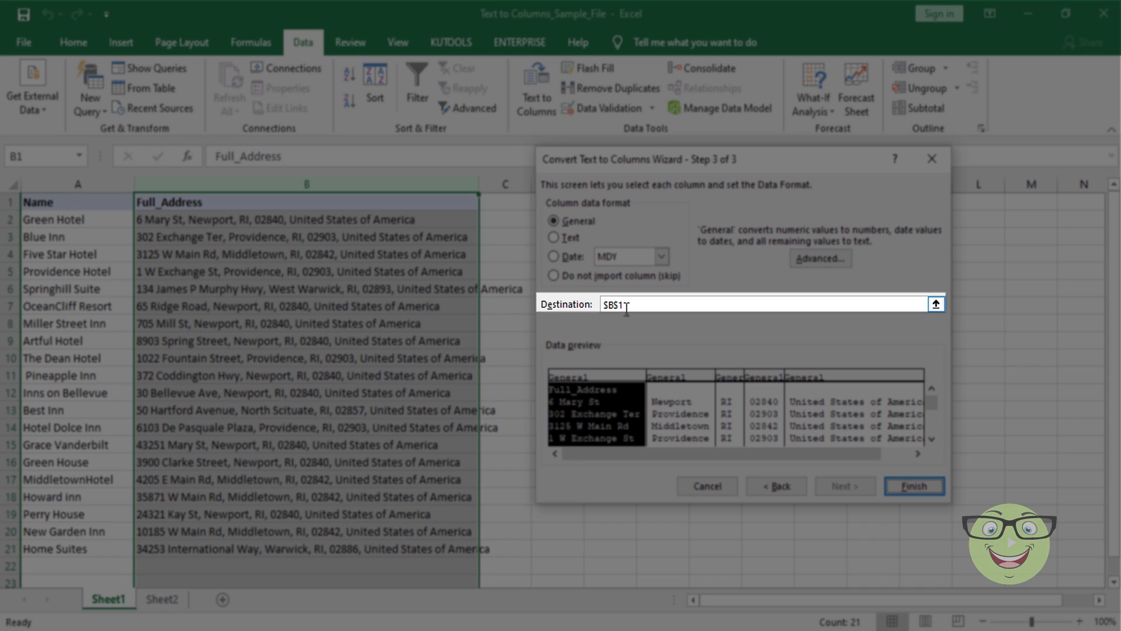
{"action": "left_click", "coordinate": [624, 305]}
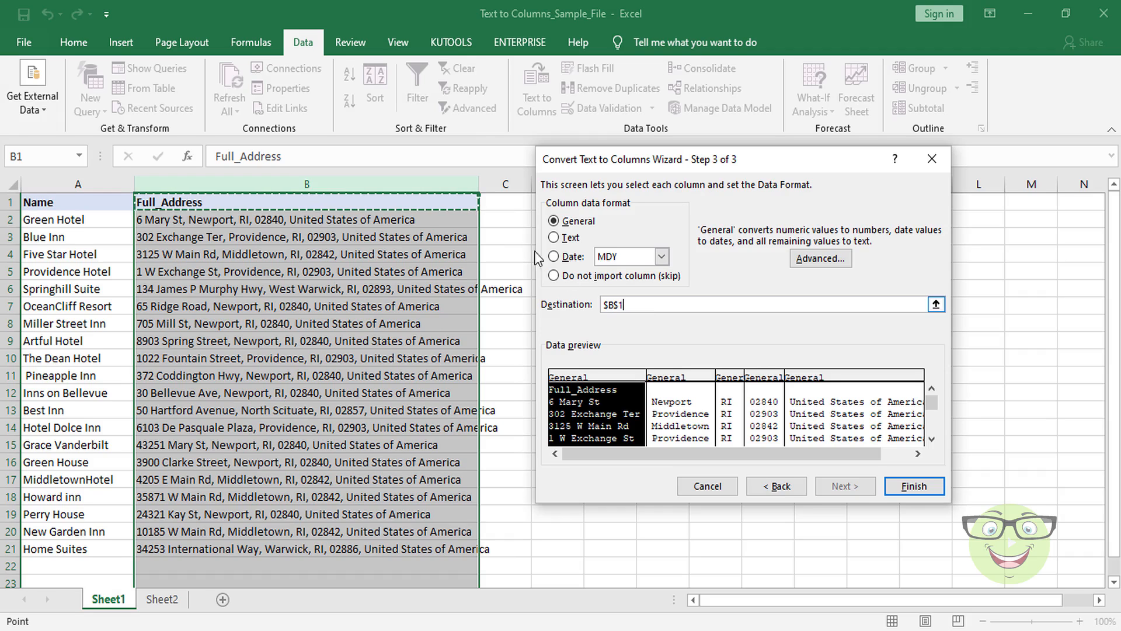
{"action": "left_click", "coordinate": [505, 201]}
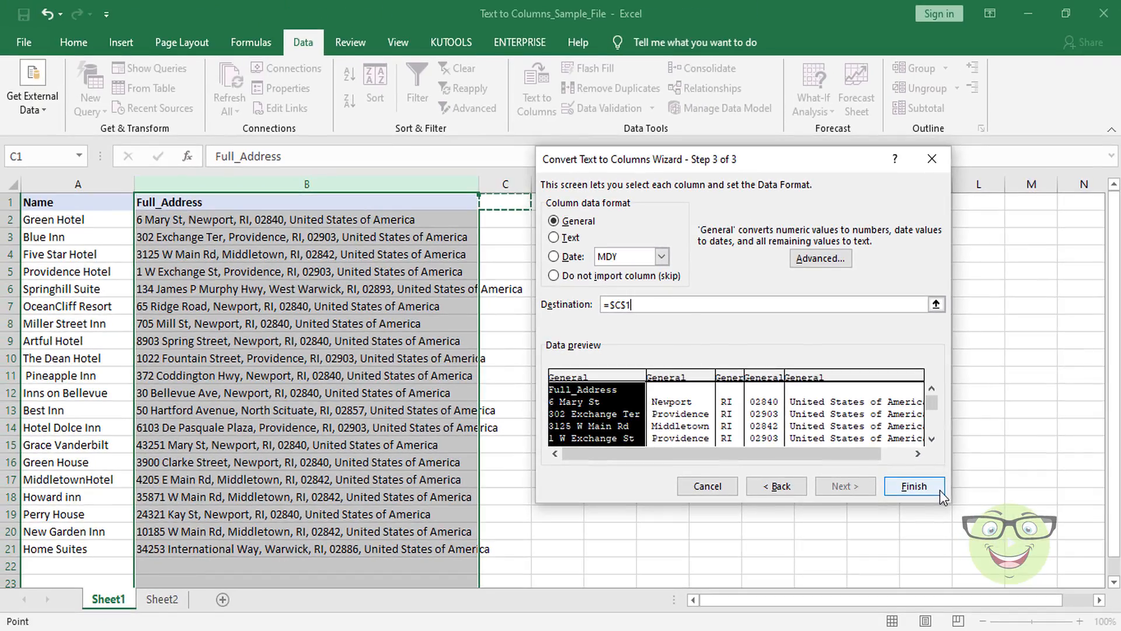
{"action": "left_click", "coordinate": [1045, 592]}
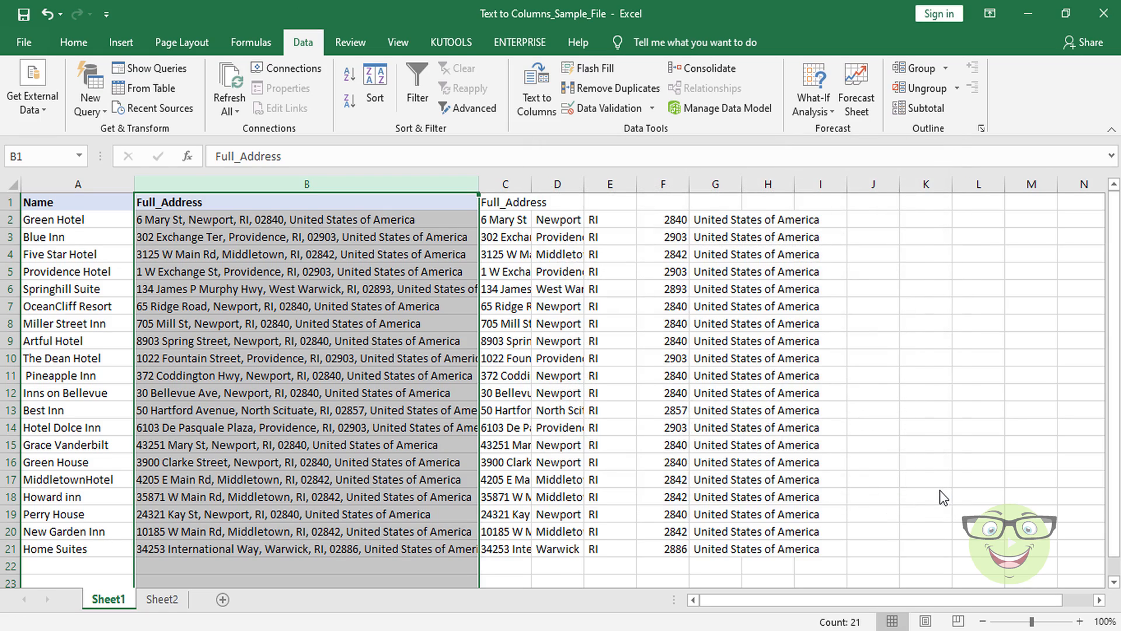
Widen column C to fit the street addresses and change its header to Street_Address
{"action": "left_click_drag", "start_coordinate": [530, 185], "coordinate": [587, 184]}
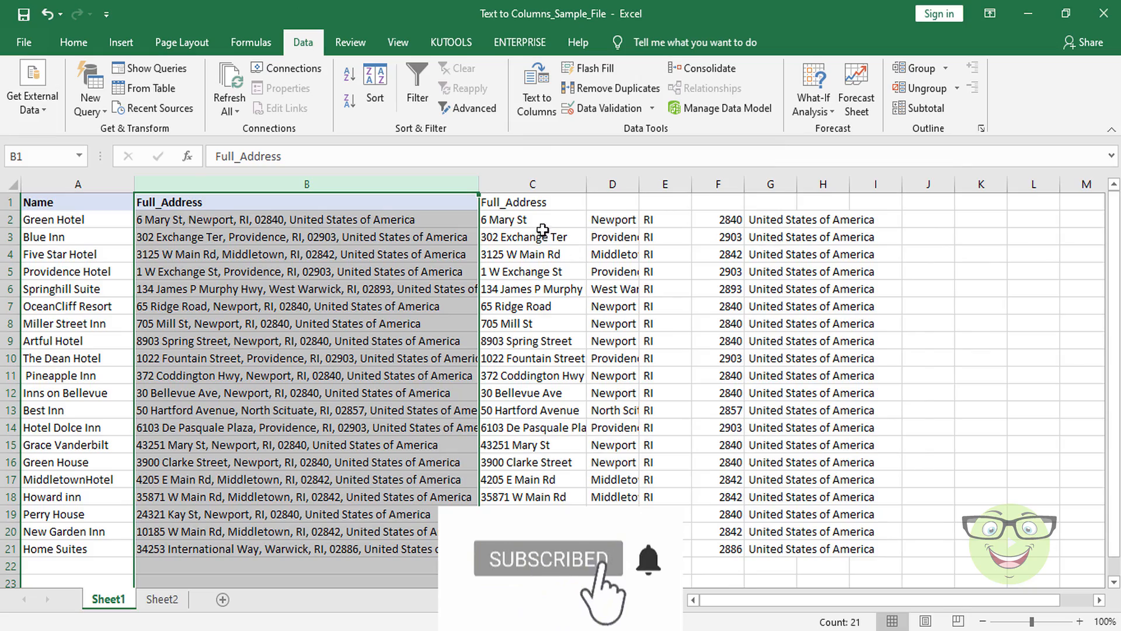
{"action": "left_click", "coordinate": [533, 204]}
{"action": "type", "text": "Street_Addre"}
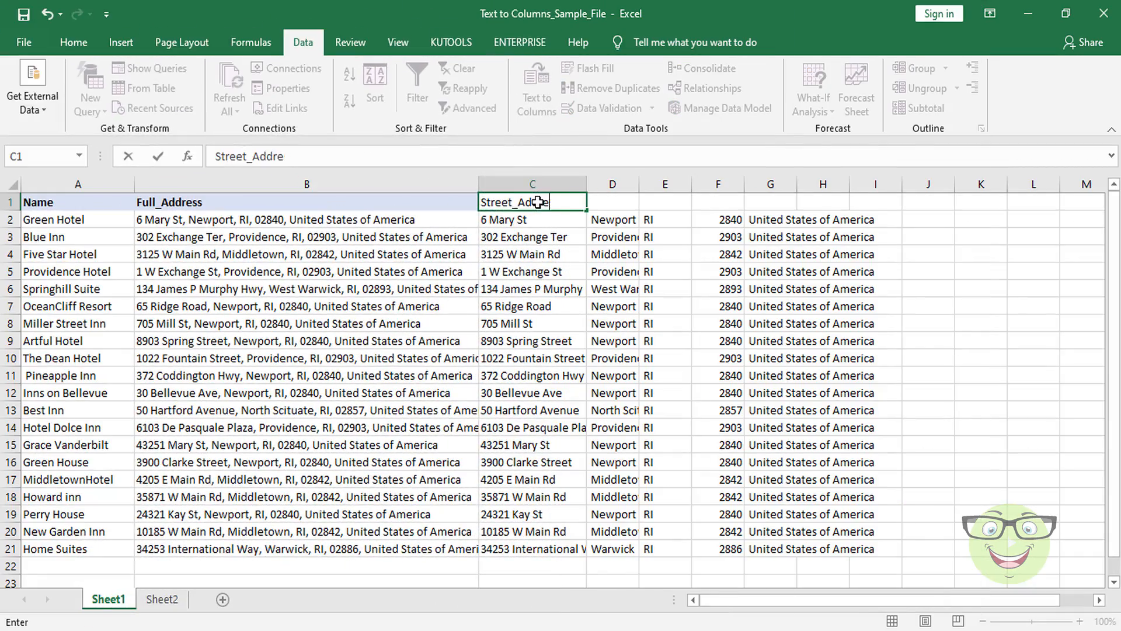
{"action": "type", "text": "ss"}
Enter the headers City, State, Zip_Code and Country in cells D1 through G1
{"action": "left_click", "coordinate": [607, 202]}
{"action": "type", "text": "City"}
{"action": "left_click", "coordinate": [649, 201]}
{"action": "type", "text": "State"}
{"action": "left_click", "coordinate": [718, 202]}
{"action": "type", "text": "Zip_Code"}
{"action": "left_click", "coordinate": [770, 201]}
{"action": "type", "text": "Country"}
{"action": "key", "text": "Tab"}
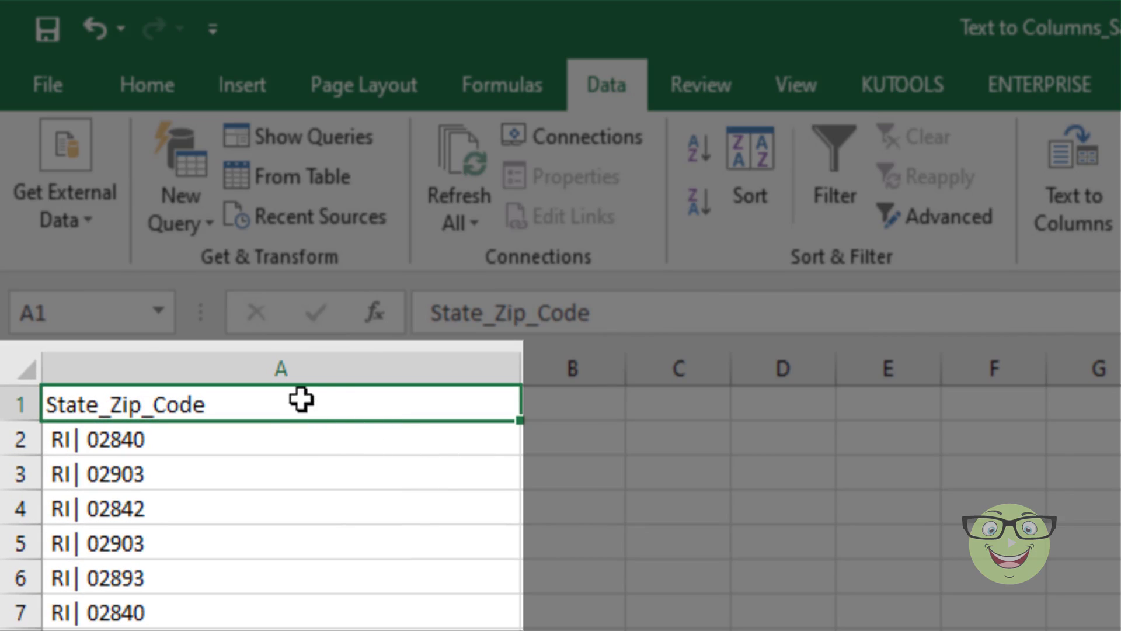
Begin a Text to Columns conversion of Sheet2's State_Zip_Code column as delimited data, with the custom delimiter | instead of comma
{"action": "left_click", "coordinate": [291, 441]}
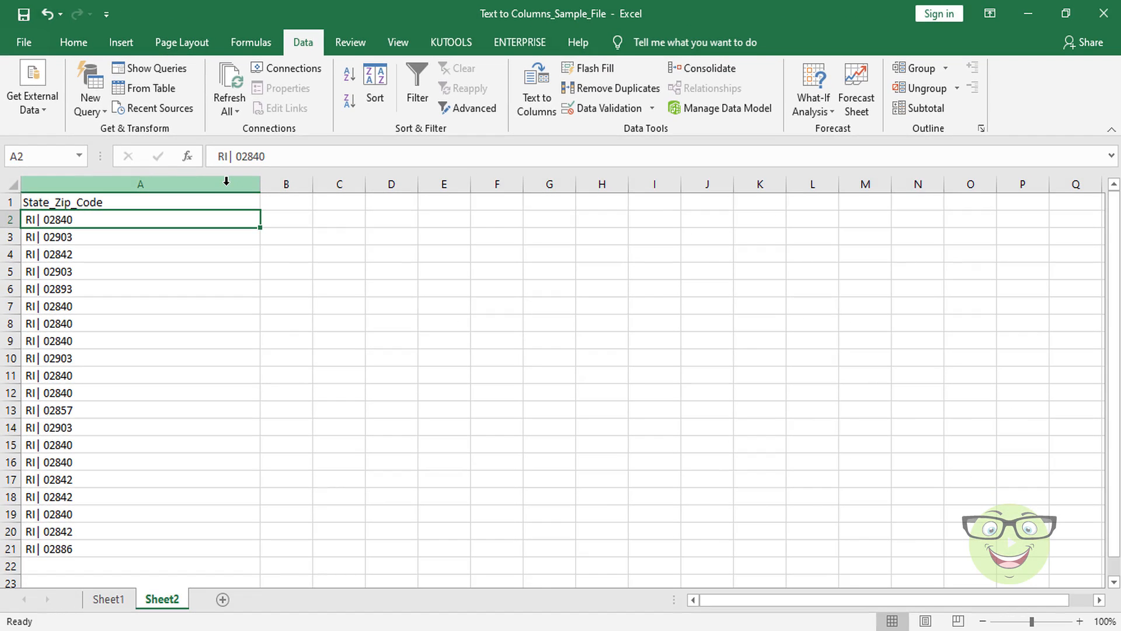
{"action": "left_click", "coordinate": [226, 182]}
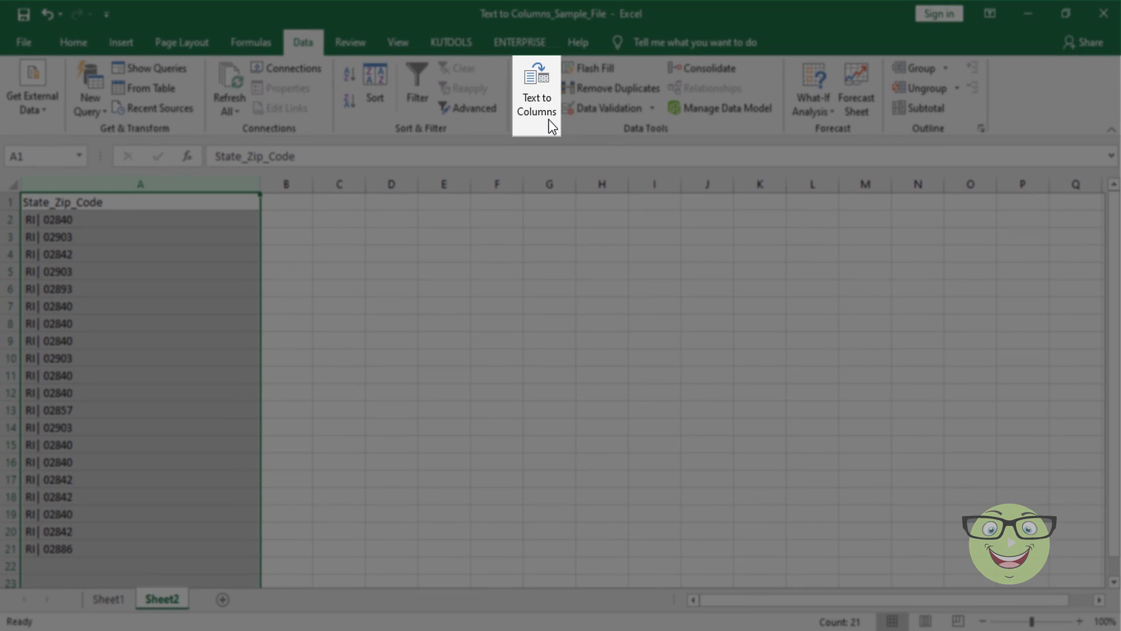
{"action": "left_click", "coordinate": [548, 119]}
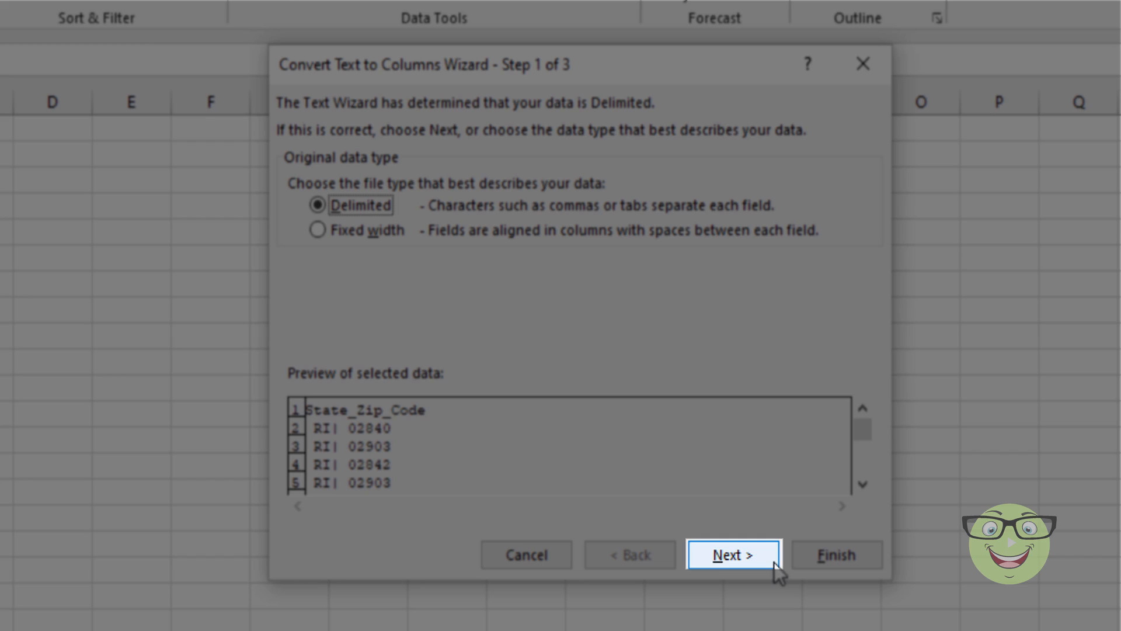
{"action": "left_click", "coordinate": [733, 555]}
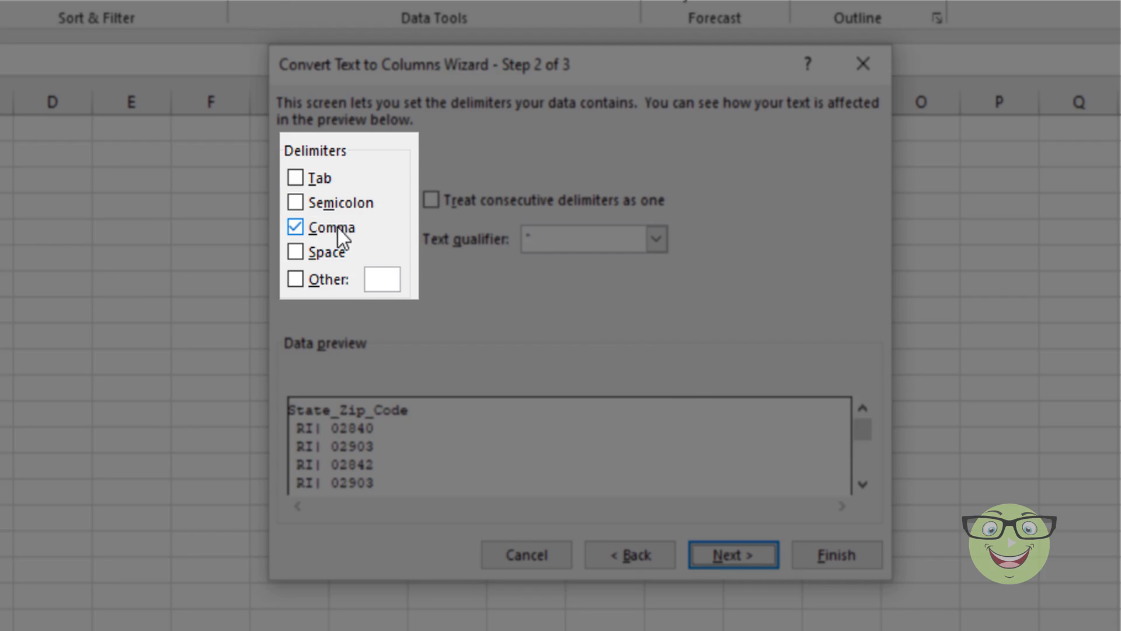
{"action": "left_click", "coordinate": [337, 228]}
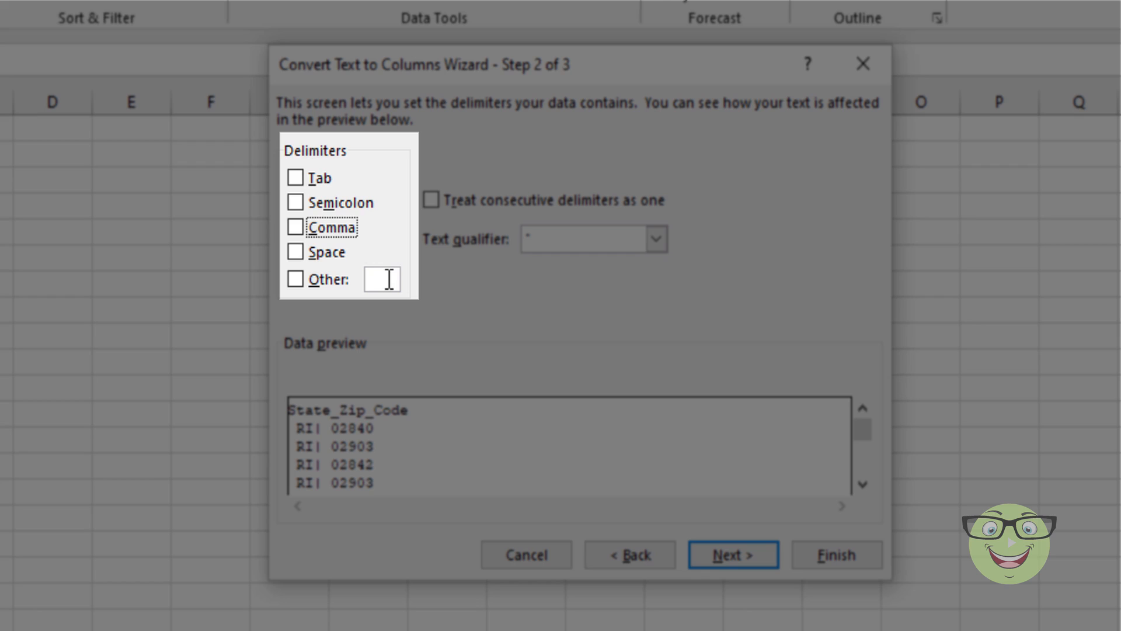
{"action": "left_click", "coordinate": [295, 279]}
{"action": "type", "text": "|"}
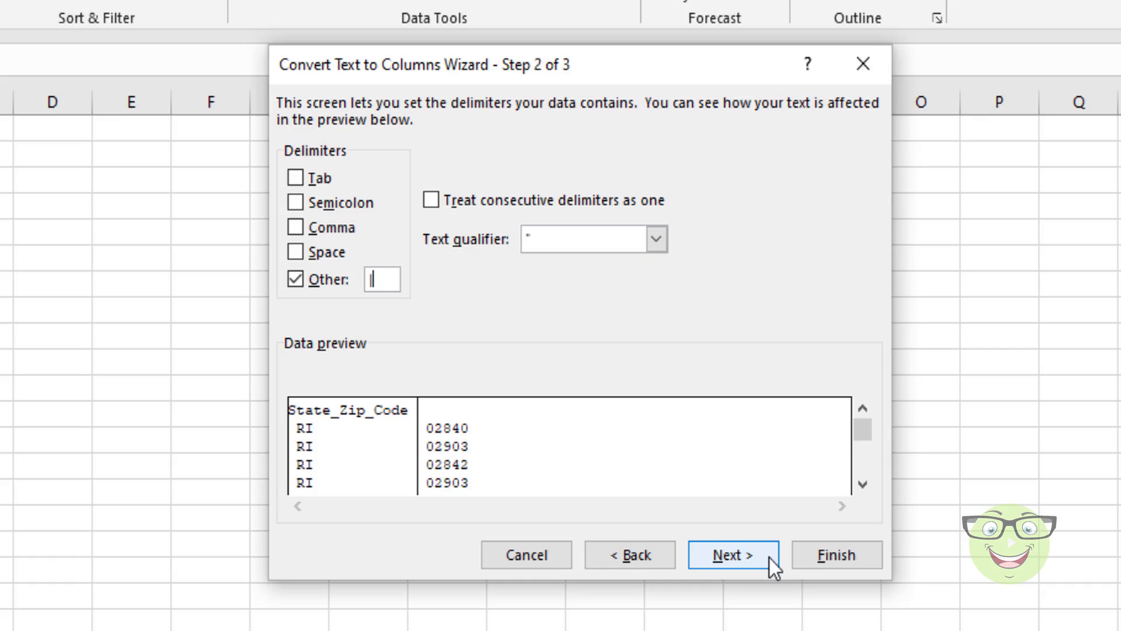
Set the destination of the split state and zip data to cell B1 and complete the conversion
{"action": "left_click", "coordinate": [734, 554]}
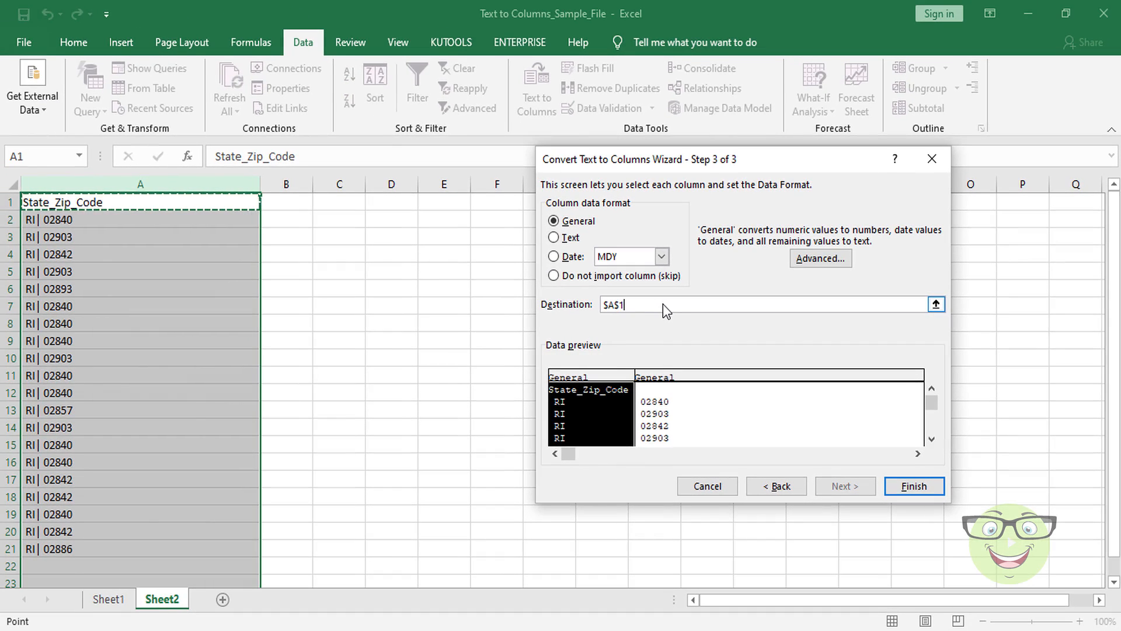
{"action": "left_click", "coordinate": [295, 201]}
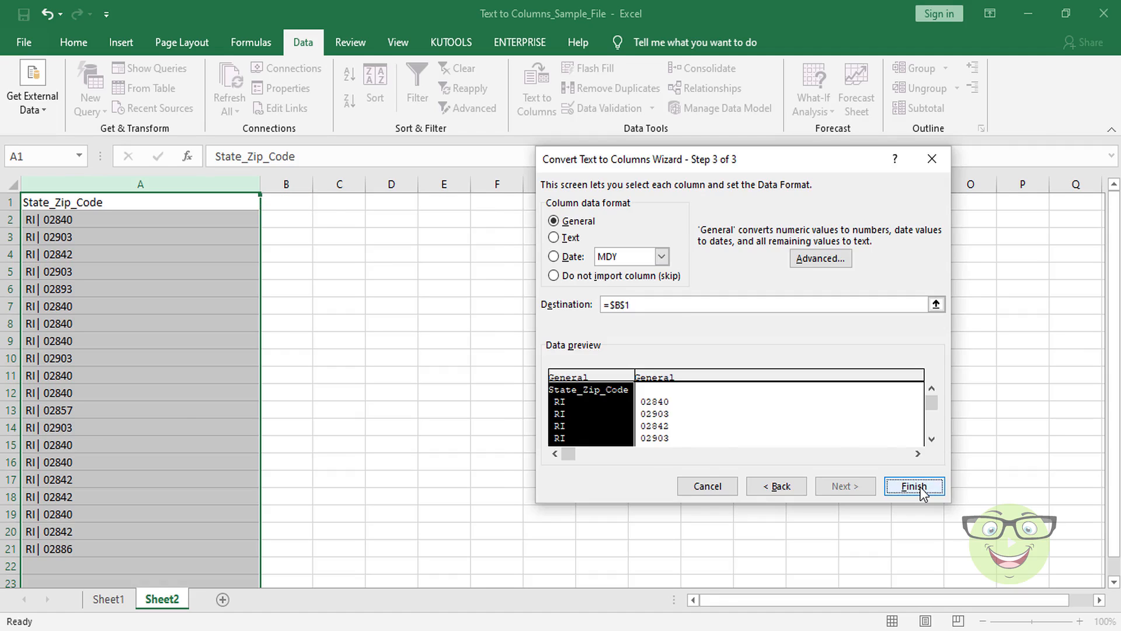
{"action": "left_click", "coordinate": [915, 486]}
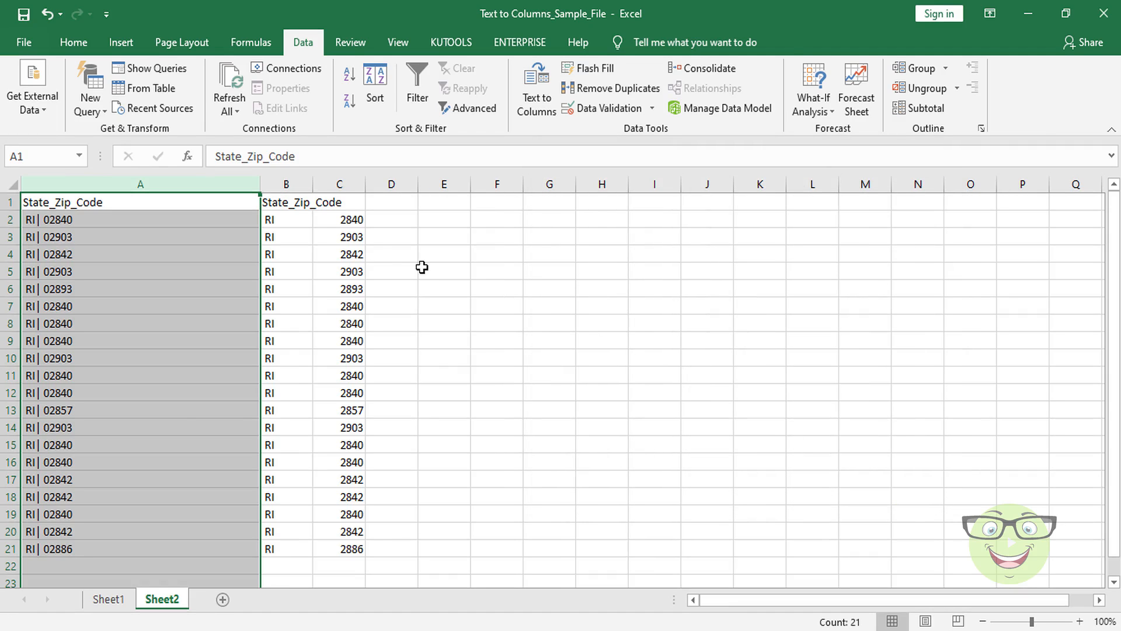
Shorten the header in B1 to State and move the Zip_Code part into C1 as that column's header
{"action": "double_click", "coordinate": [291, 203]}
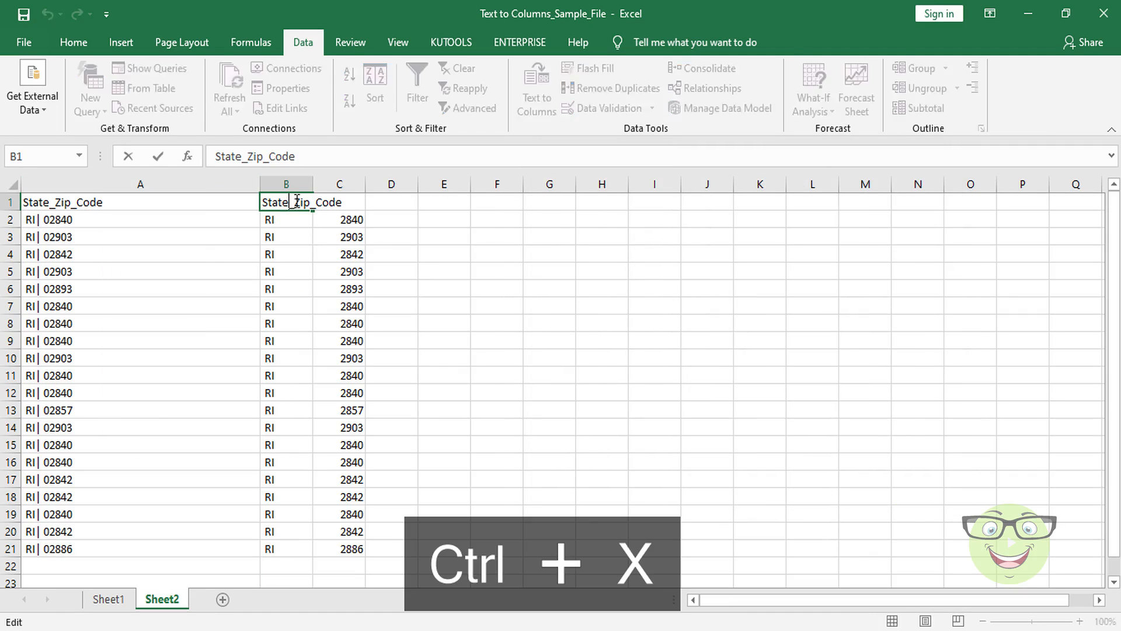
{"action": "left_click_drag", "start_coordinate": [295, 202], "coordinate": [367, 201]}
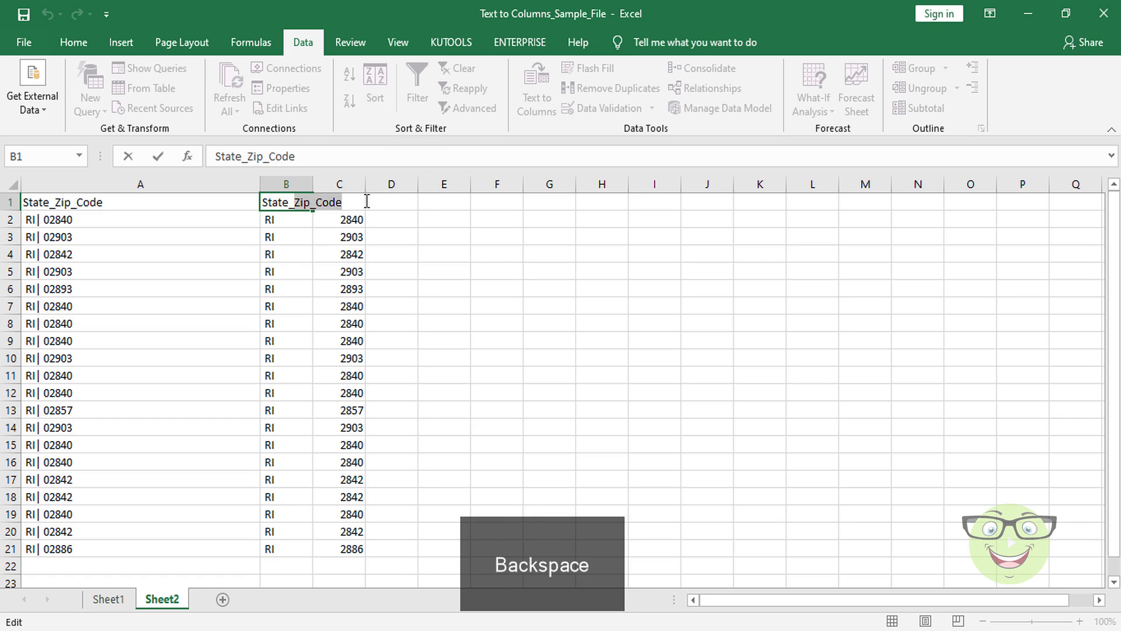
{"action": "key", "text": "BackSpace"}
{"action": "key", "text": "BackSpace"}
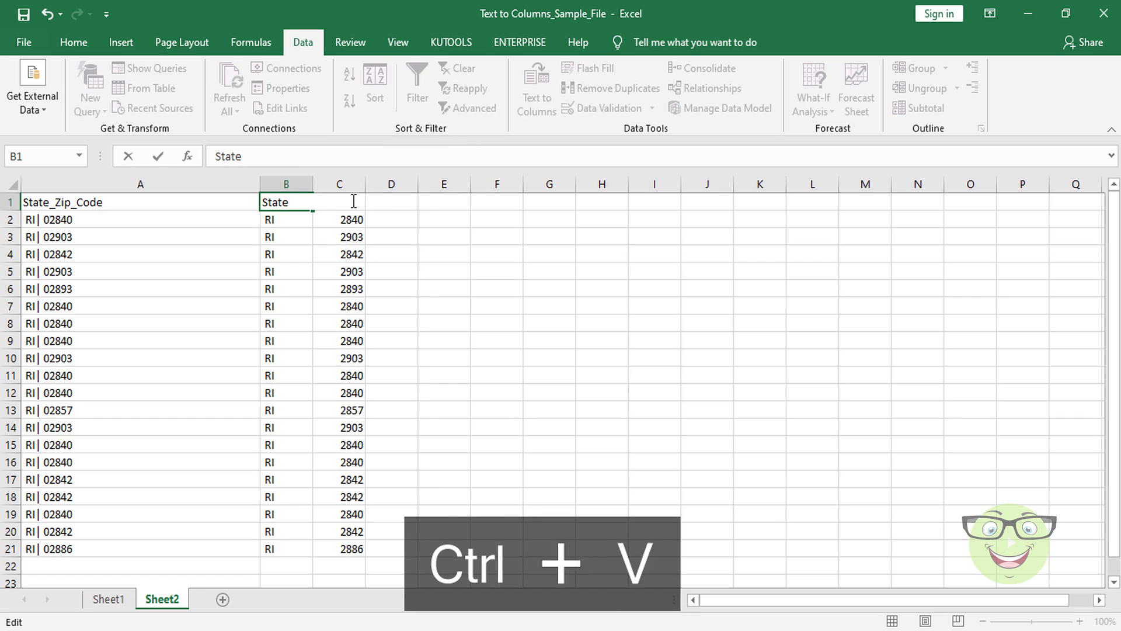
{"action": "left_click", "coordinate": [365, 202]}
{"action": "key", "text": "ctrl+v"}
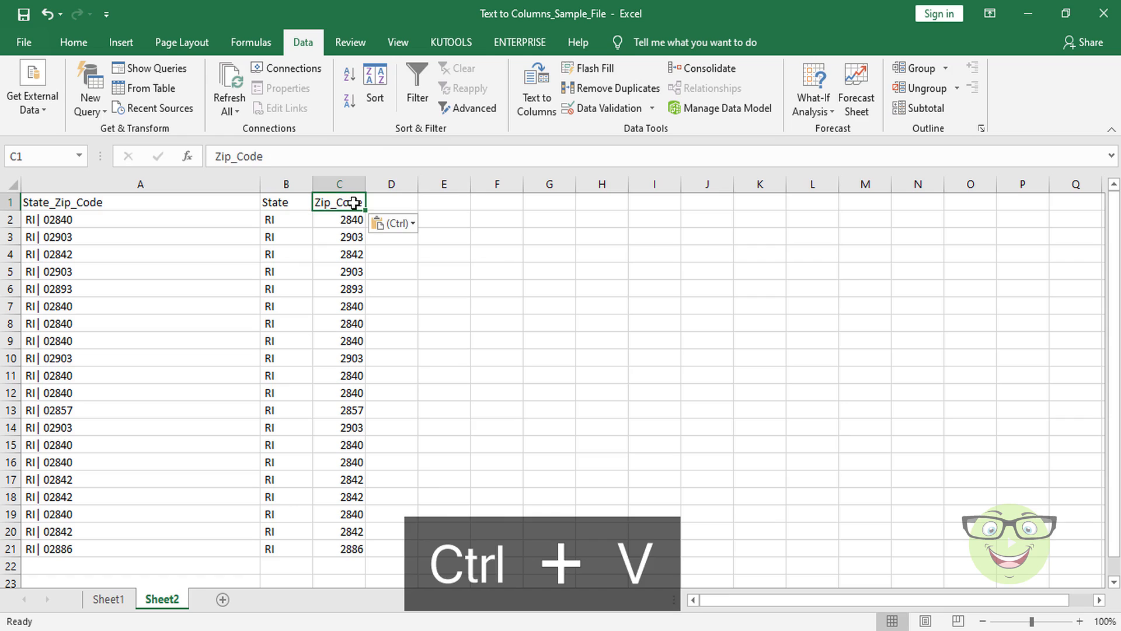